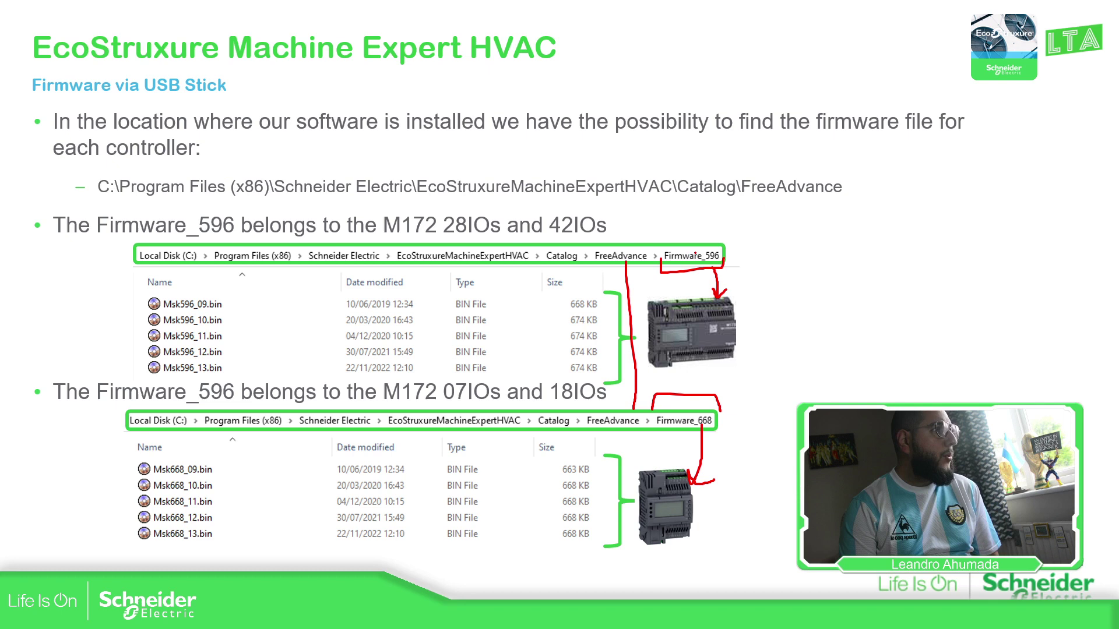
Advance the slideshow past the firmware folders slide to the BIOS UPGRADE slide.
{"action": "key", "text": "Right"}
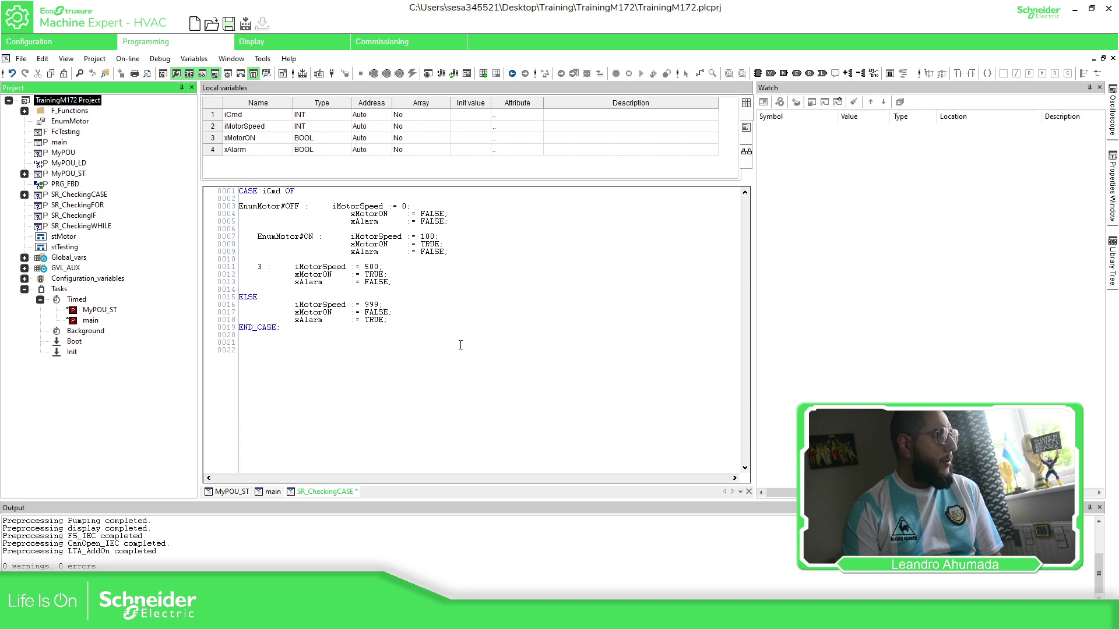
Switch to Commissioning, saving SR_CheckingCASE changes, and open the M172 07-18 I/Os page.
{"action": "left_click", "coordinate": [401, 42]}
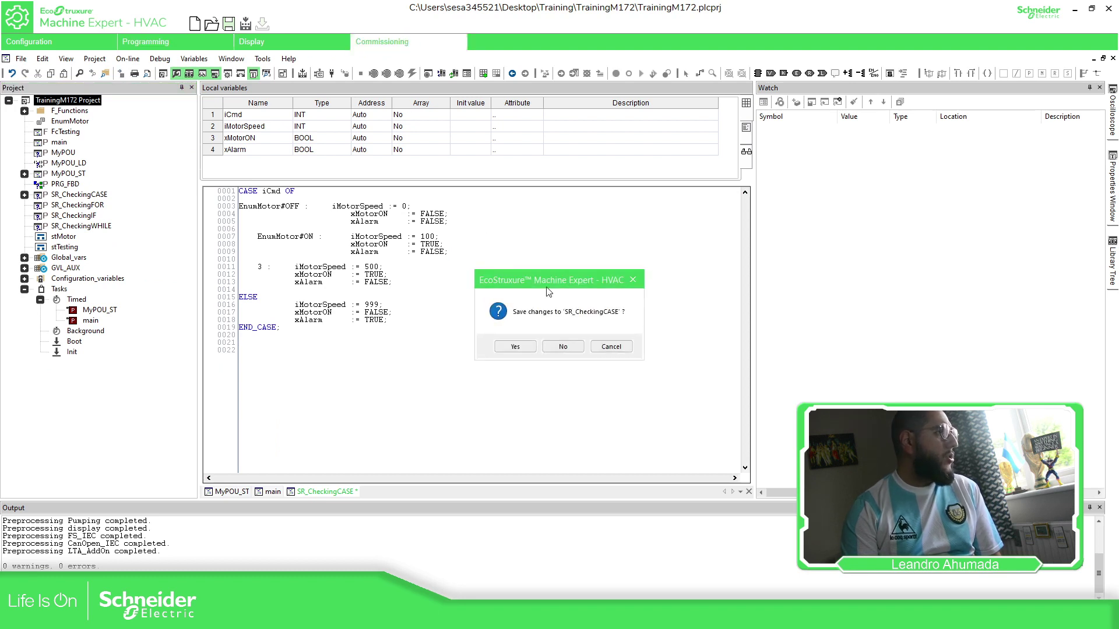
{"action": "left_click", "coordinate": [530, 347]}
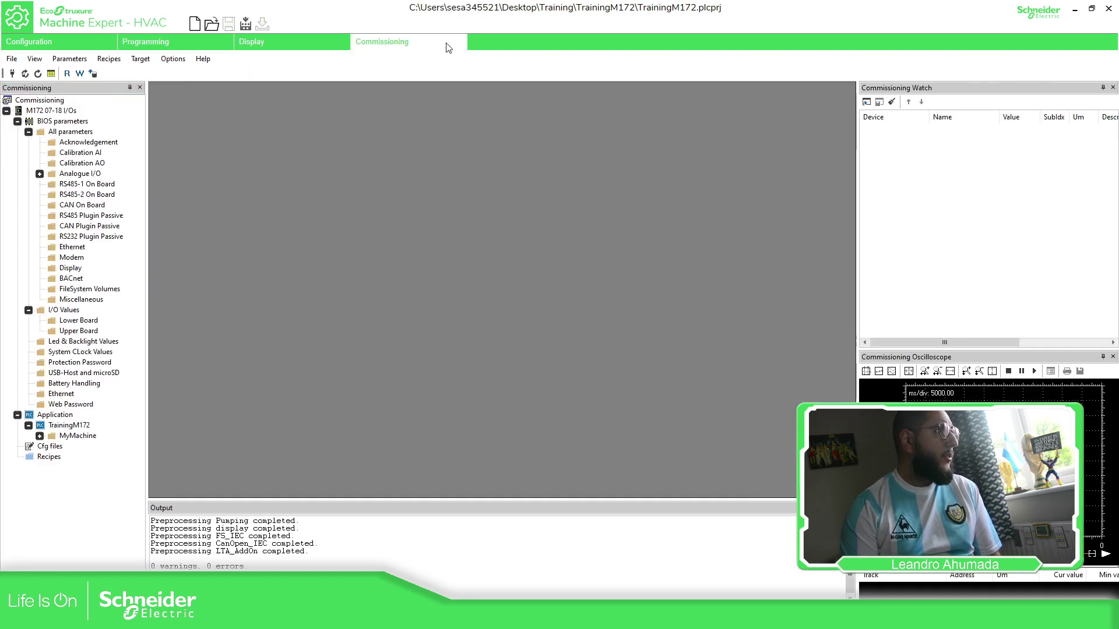
{"action": "double_click", "coordinate": [59, 112]}
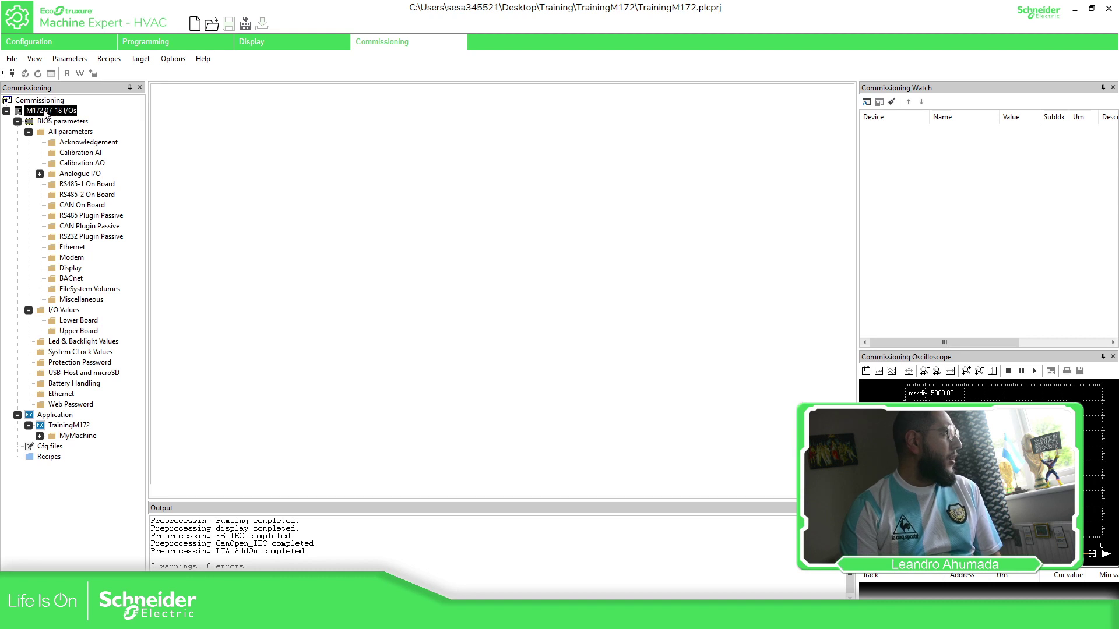
{"action": "scroll", "coordinate": [507, 233], "scroll_direction": "down", "scroll_amount": 5}
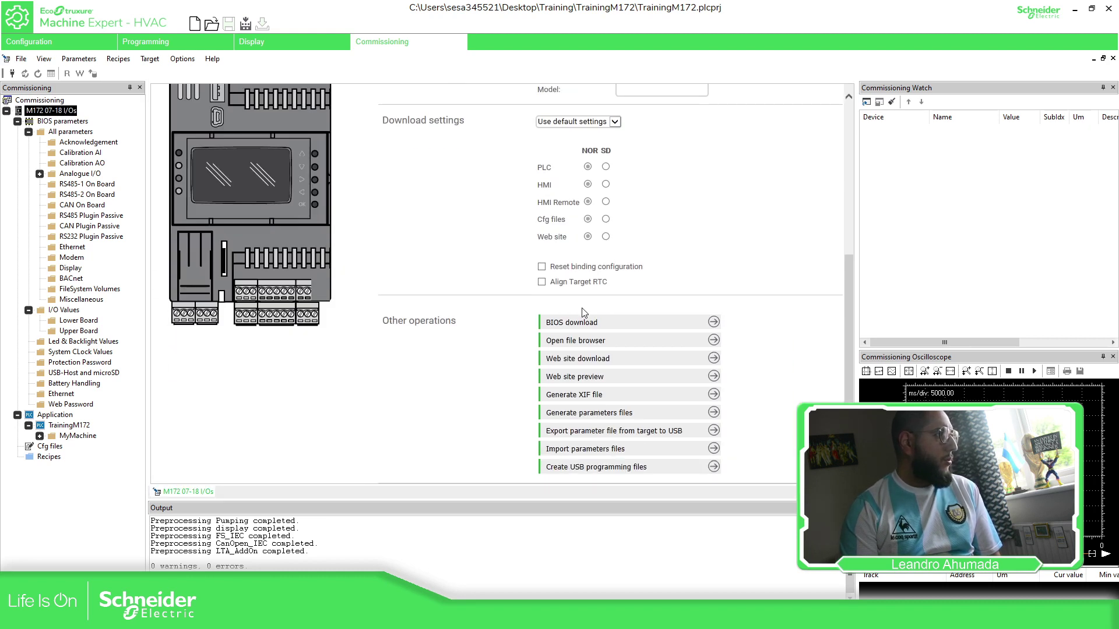
Browse the FreeAdvance and Firmware_596 folders, then select Msk668_13.bin in Firmware_668.
{"action": "left_click", "coordinate": [583, 323]}
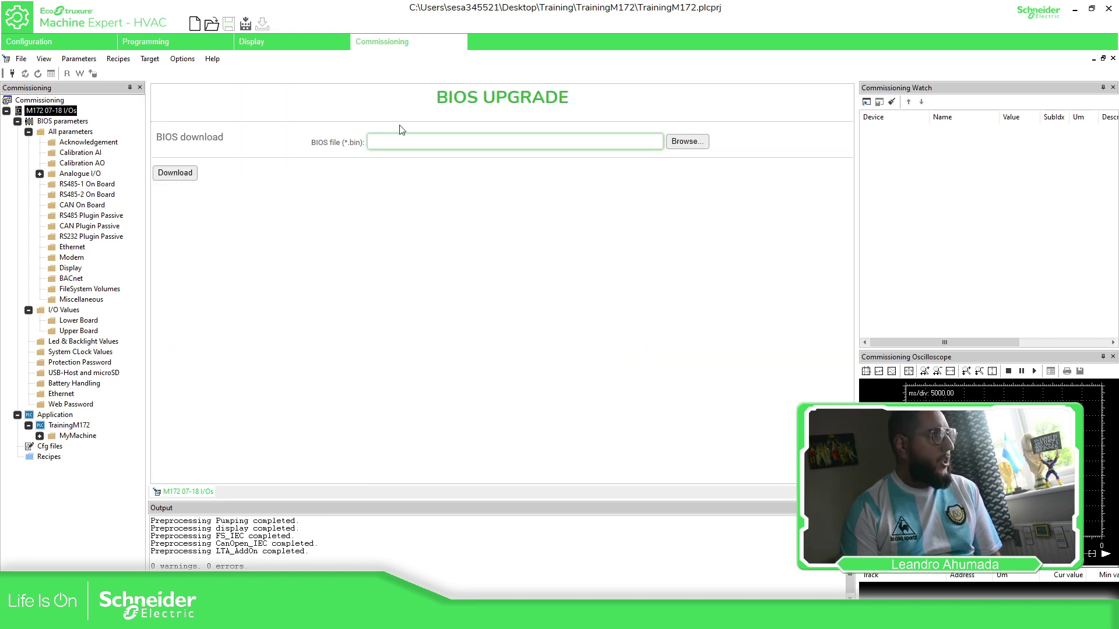
{"action": "left_click", "coordinate": [686, 145]}
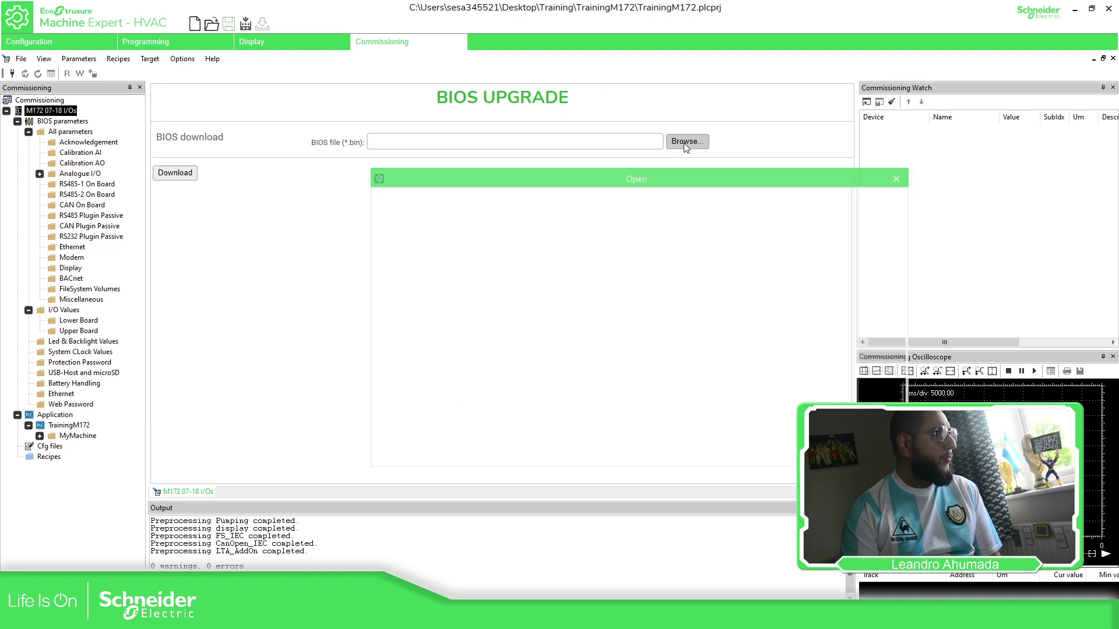
{"action": "left_click_drag", "start_coordinate": [617, 176], "coordinate": [501, 167]}
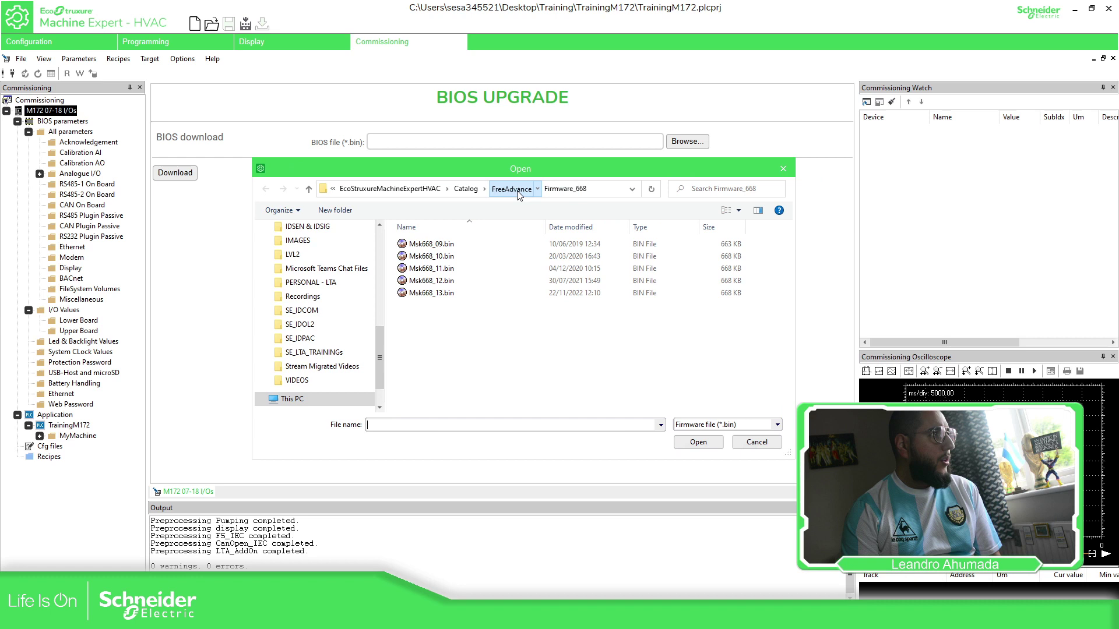
{"action": "left_click", "coordinate": [511, 189]}
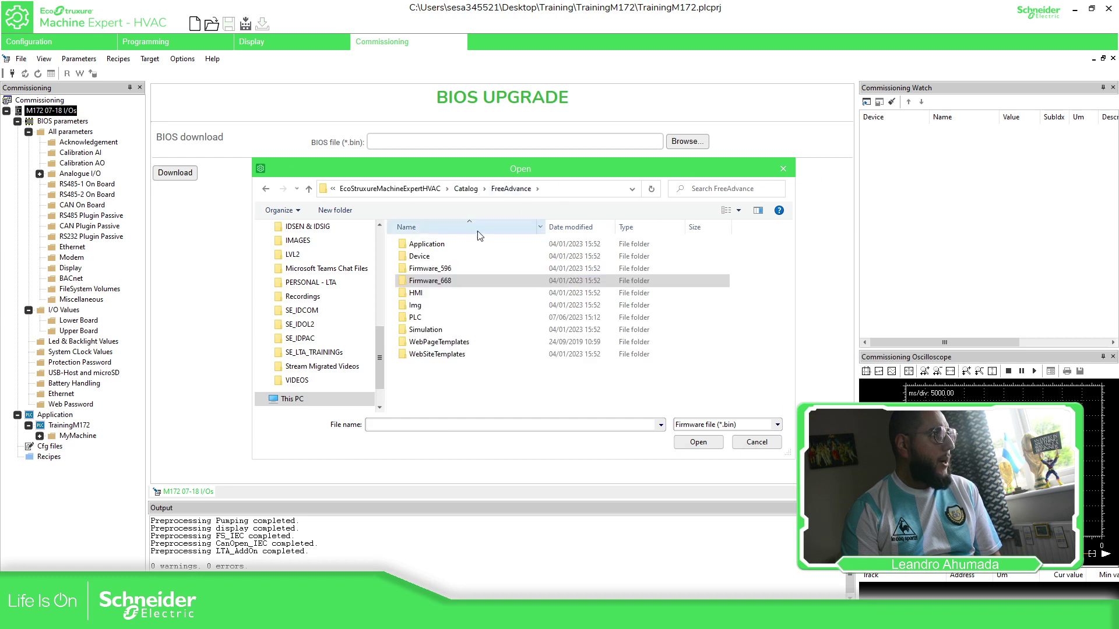
{"action": "double_click", "coordinate": [434, 268]}
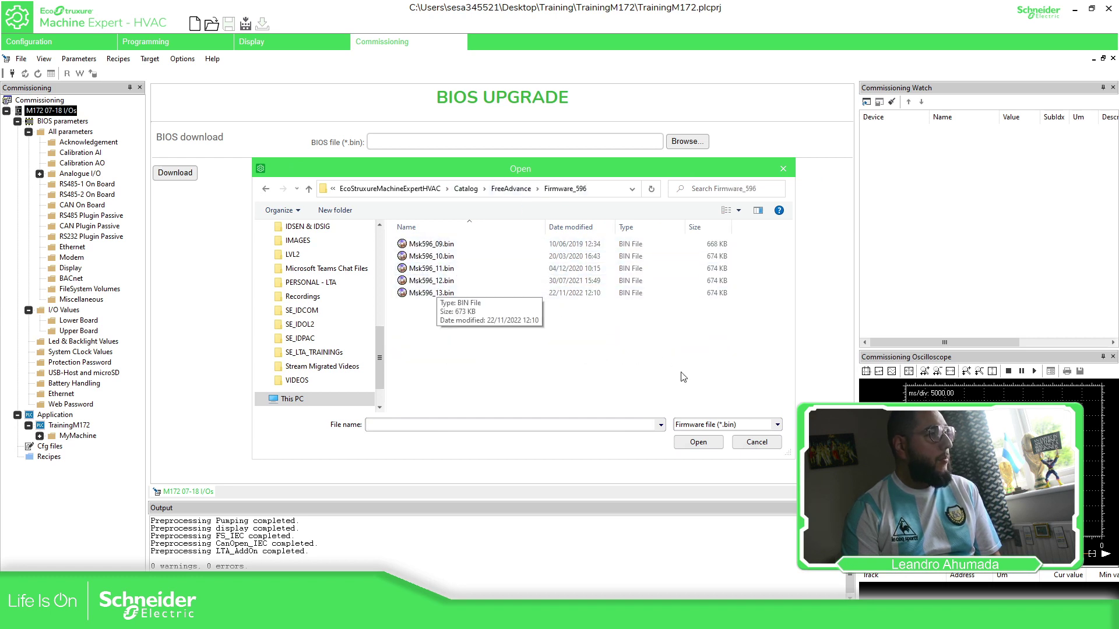
{"action": "left_click", "coordinate": [751, 443]}
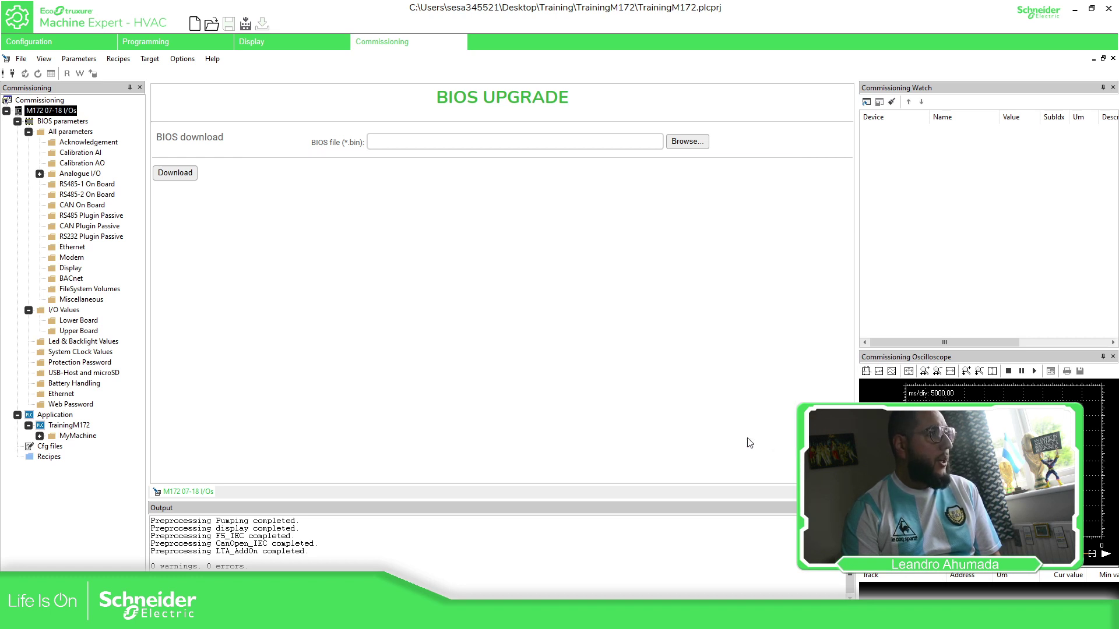
{"action": "left_click", "coordinate": [694, 146]}
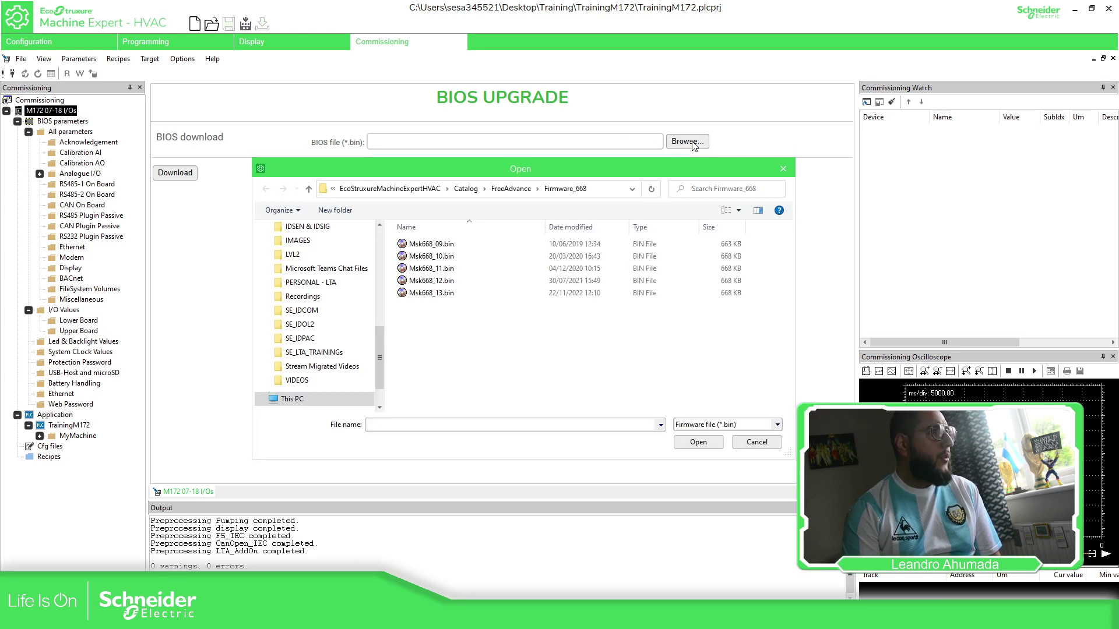
{"action": "left_click", "coordinate": [443, 298]}
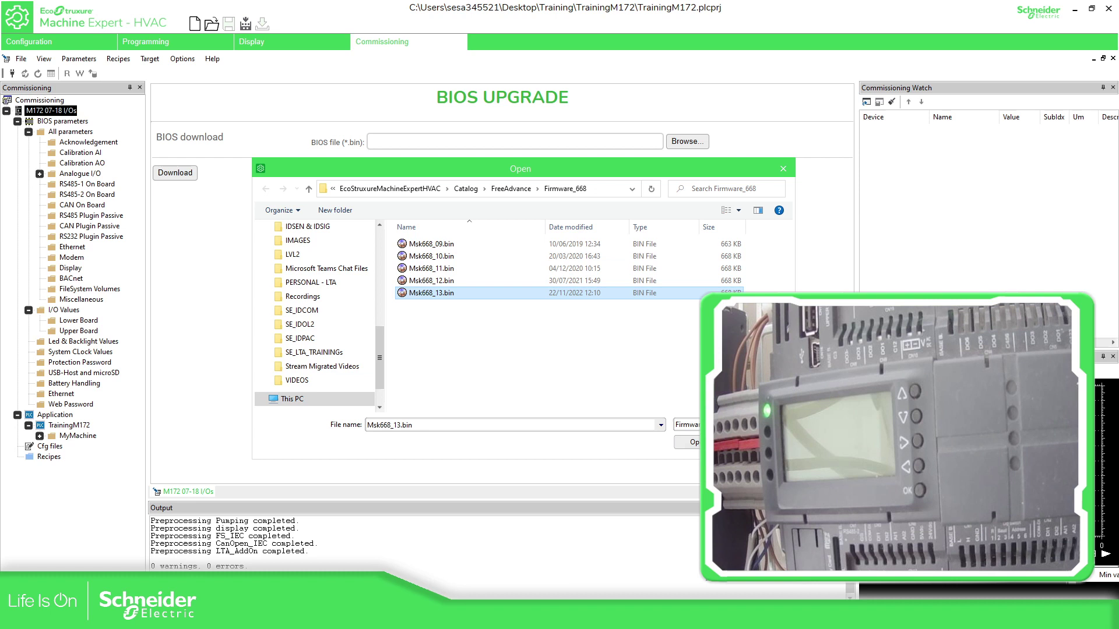
Close the file picker and try connecting, dismissing the 'Unable to start the communication' error.
{"action": "left_click", "coordinate": [688, 442]}
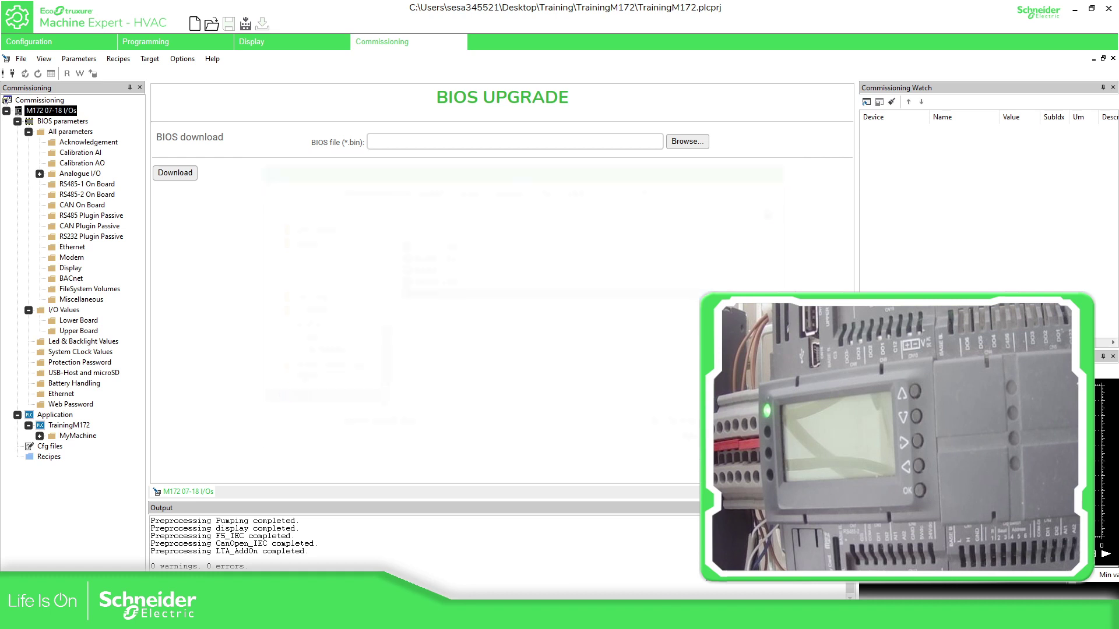
{"action": "left_click", "coordinate": [12, 73]}
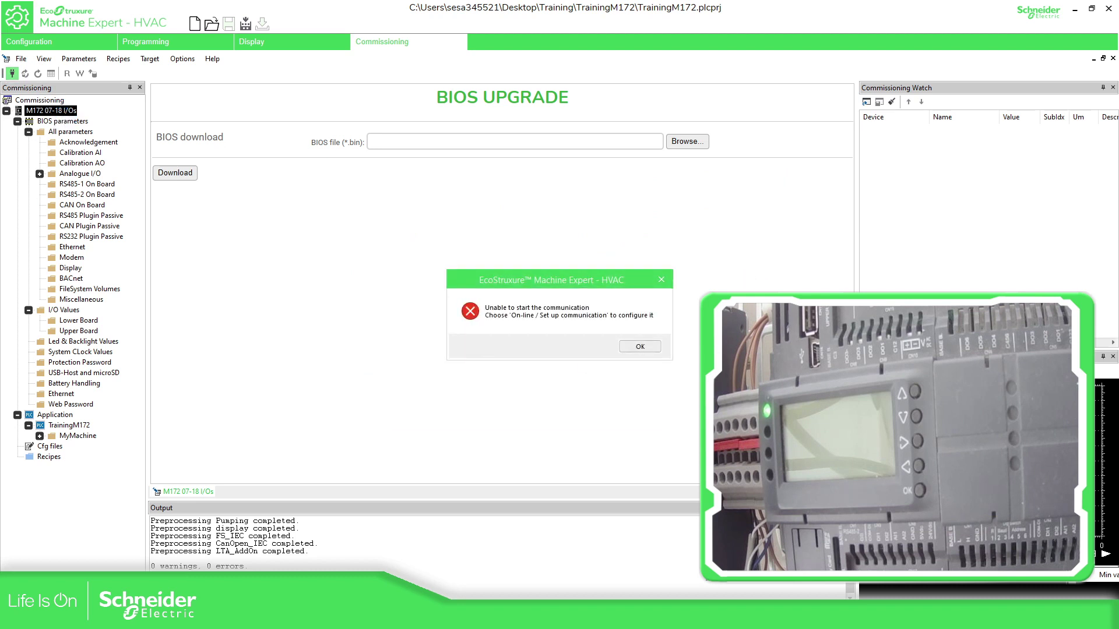
{"action": "left_click", "coordinate": [639, 346]}
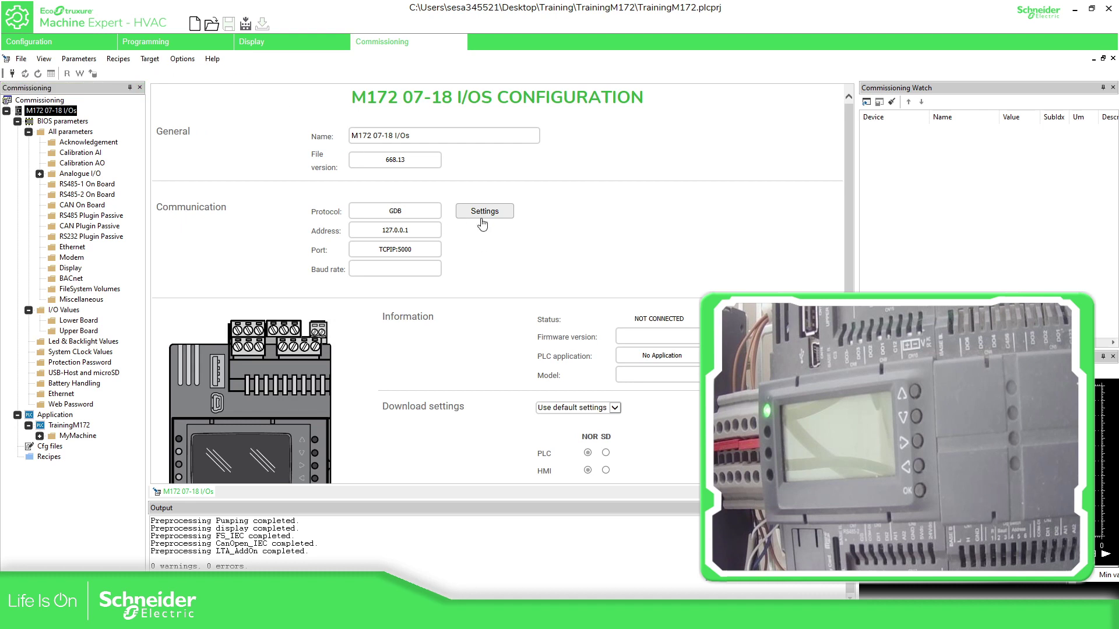
Set communication to ModbusTCP at IP 192.168.1.172, port 502.
{"action": "left_click", "coordinate": [486, 213]}
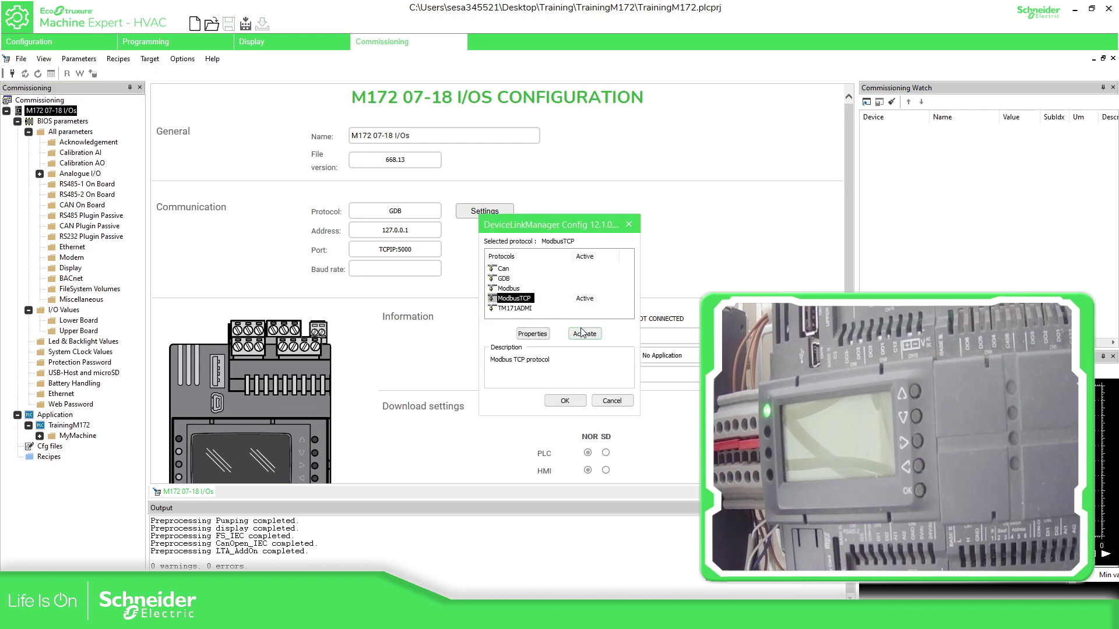
{"action": "left_click", "coordinate": [538, 335]}
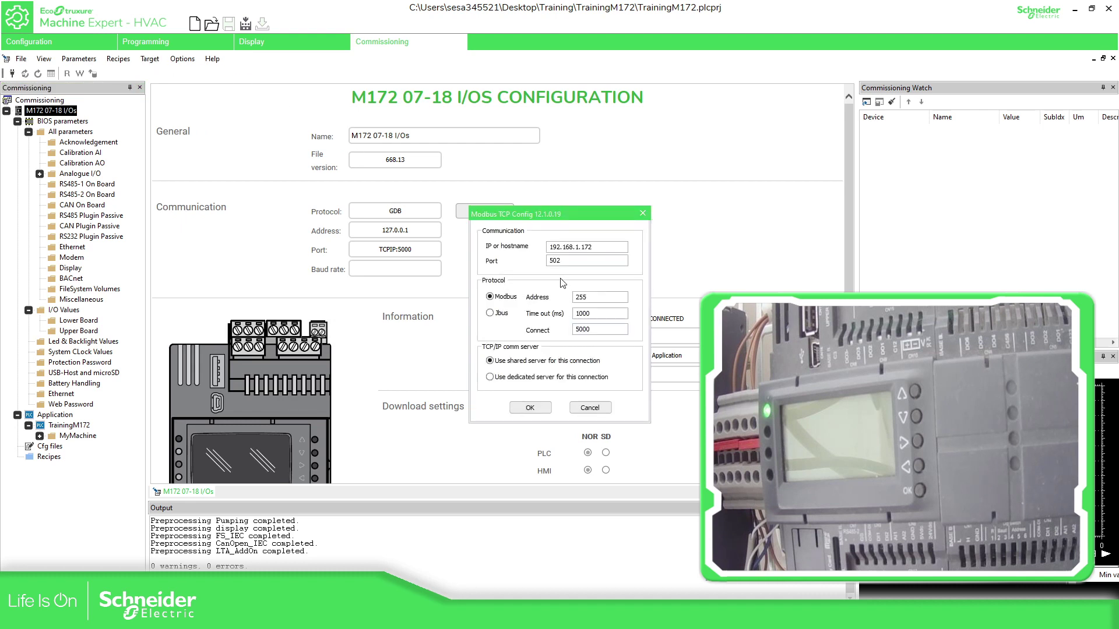
{"action": "left_click", "coordinate": [539, 407]}
{"action": "left_click", "coordinate": [557, 398]}
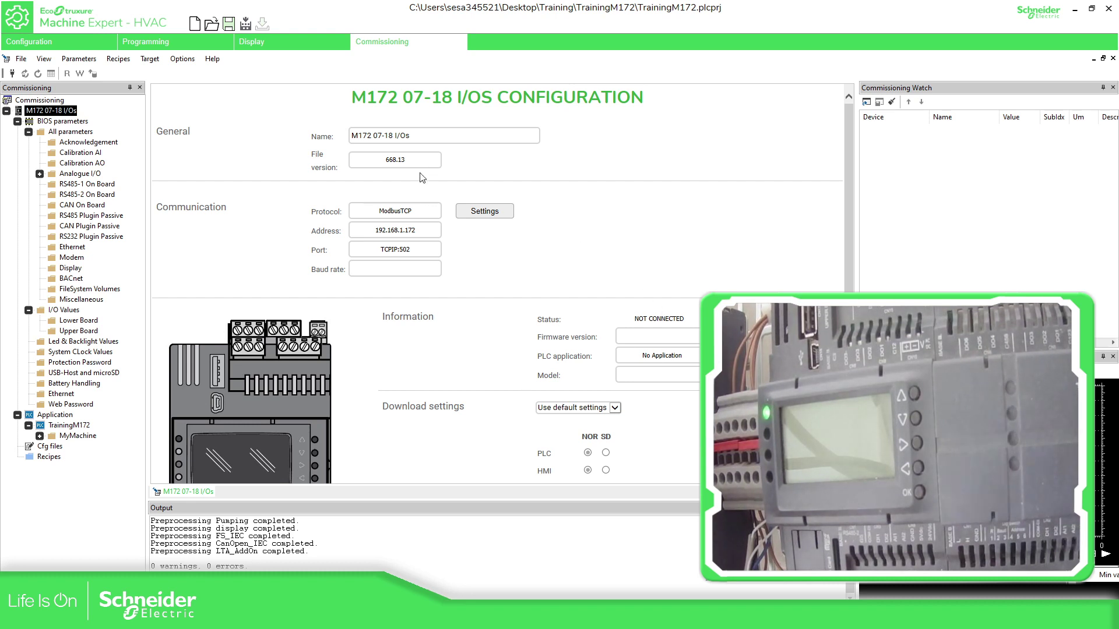
Connect, highlight the reported firmware version 668.13, then disconnect from the controller.
{"action": "left_click", "coordinate": [12, 74]}
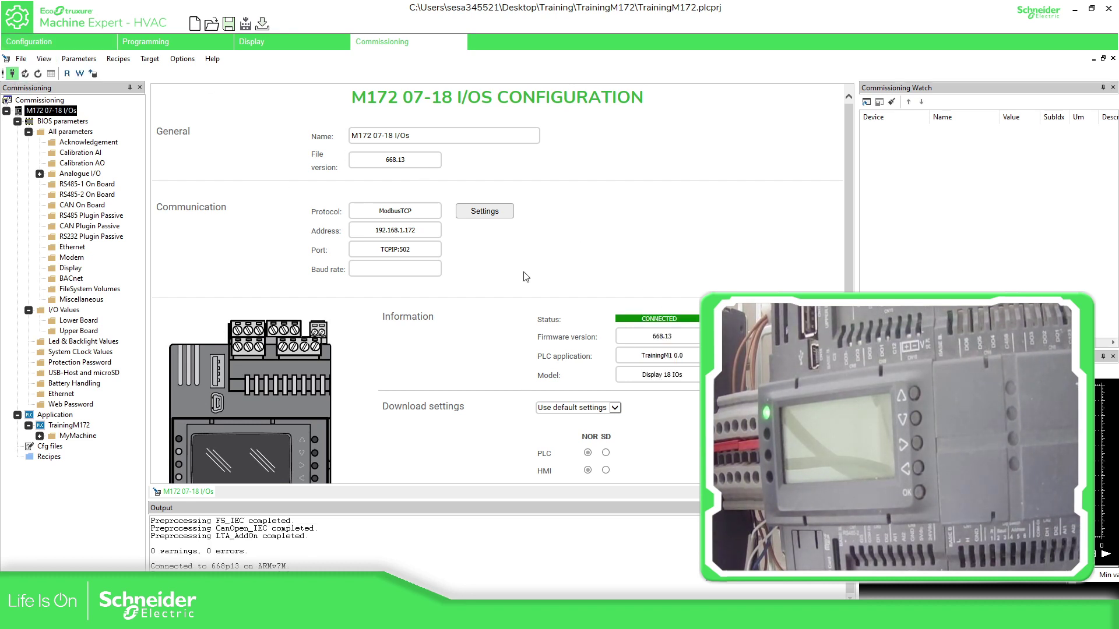
{"action": "left_click_drag", "start_coordinate": [653, 337], "coordinate": [676, 341]}
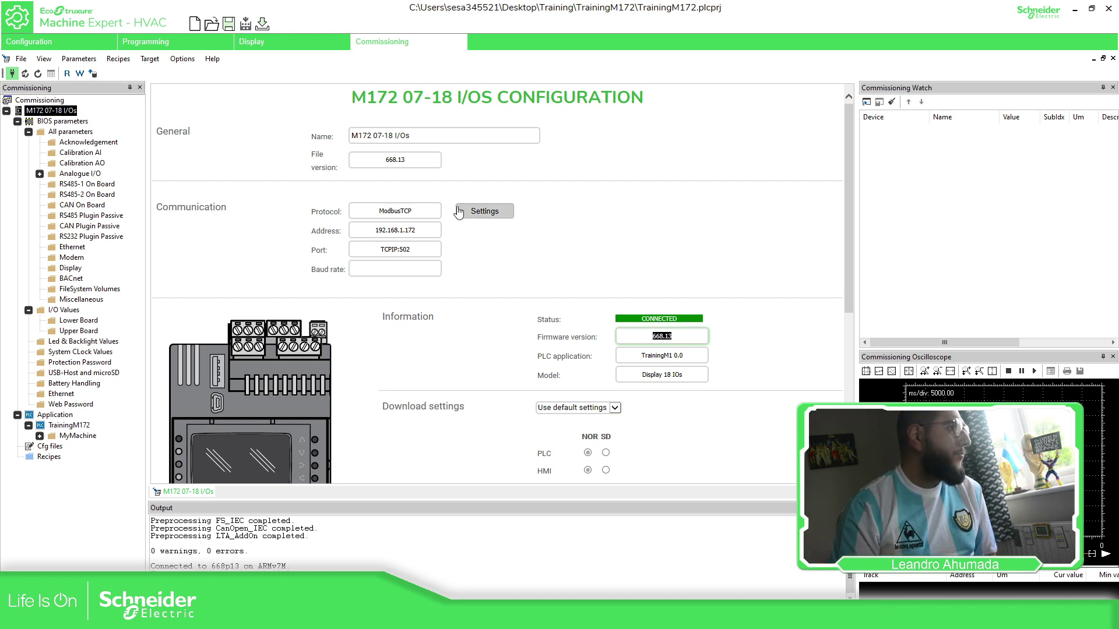
{"action": "left_click", "coordinate": [12, 74]}
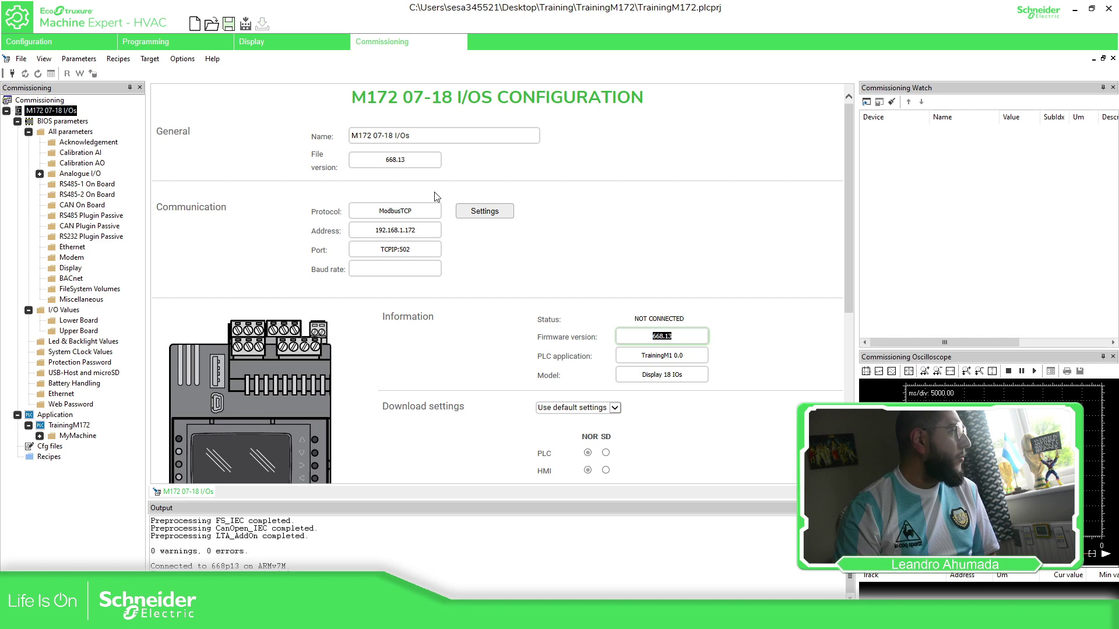
Select the controller's BIOS parameters and open the BIOS download page.
{"action": "left_click", "coordinate": [65, 112]}
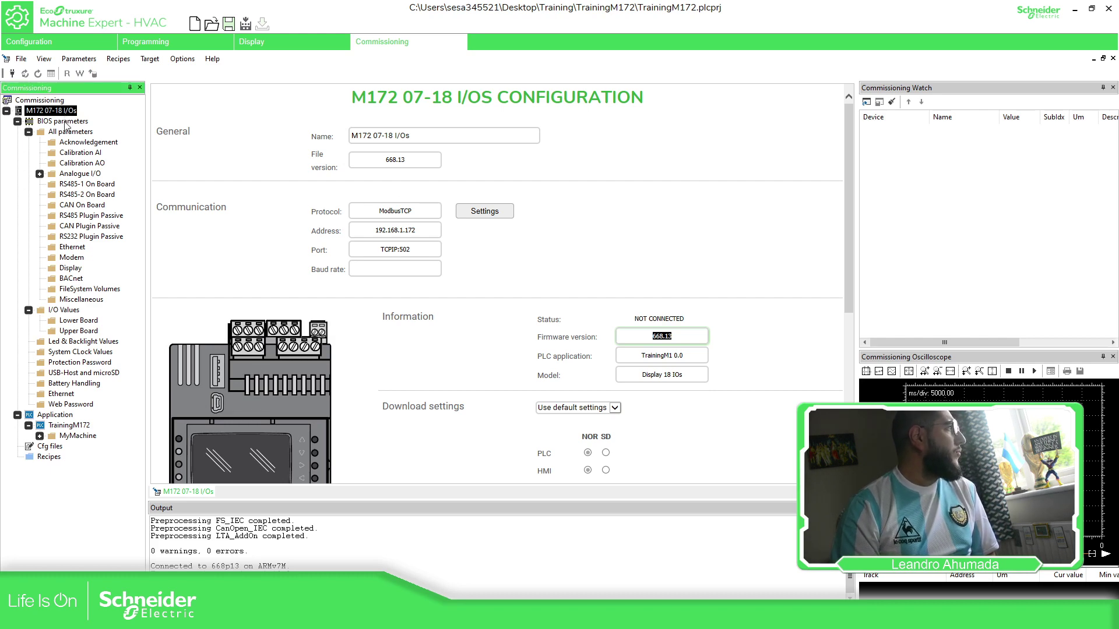
{"action": "left_click", "coordinate": [64, 122]}
{"action": "scroll", "coordinate": [389, 338], "scroll_direction": "down", "scroll_amount": 4}
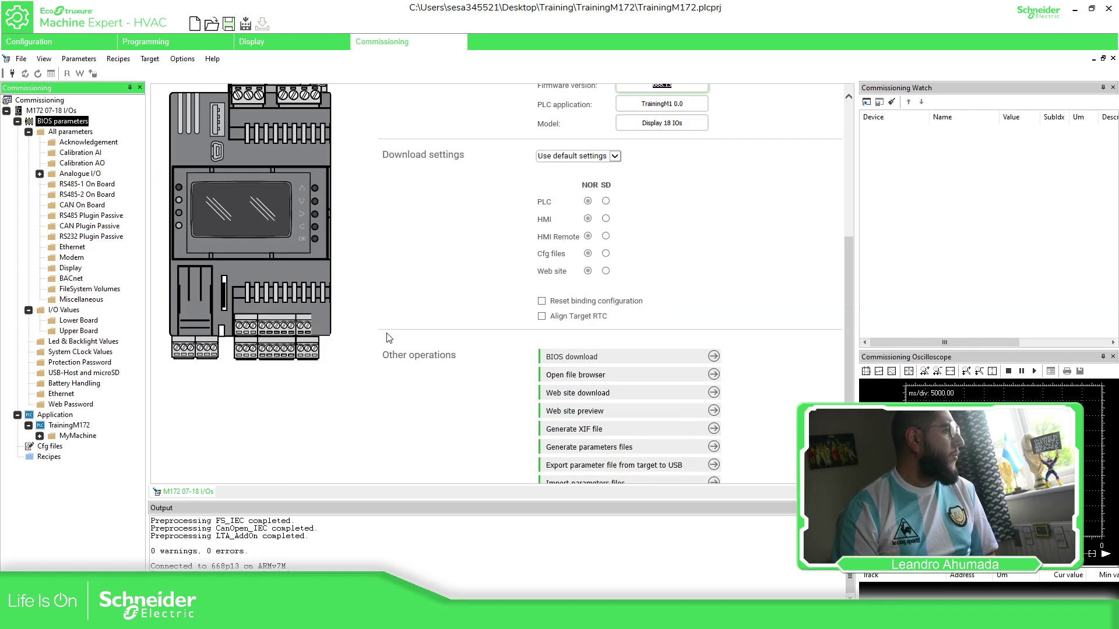
{"action": "scroll", "coordinate": [389, 338], "scroll_direction": "down", "scroll_amount": 1}
{"action": "left_click", "coordinate": [583, 321]}
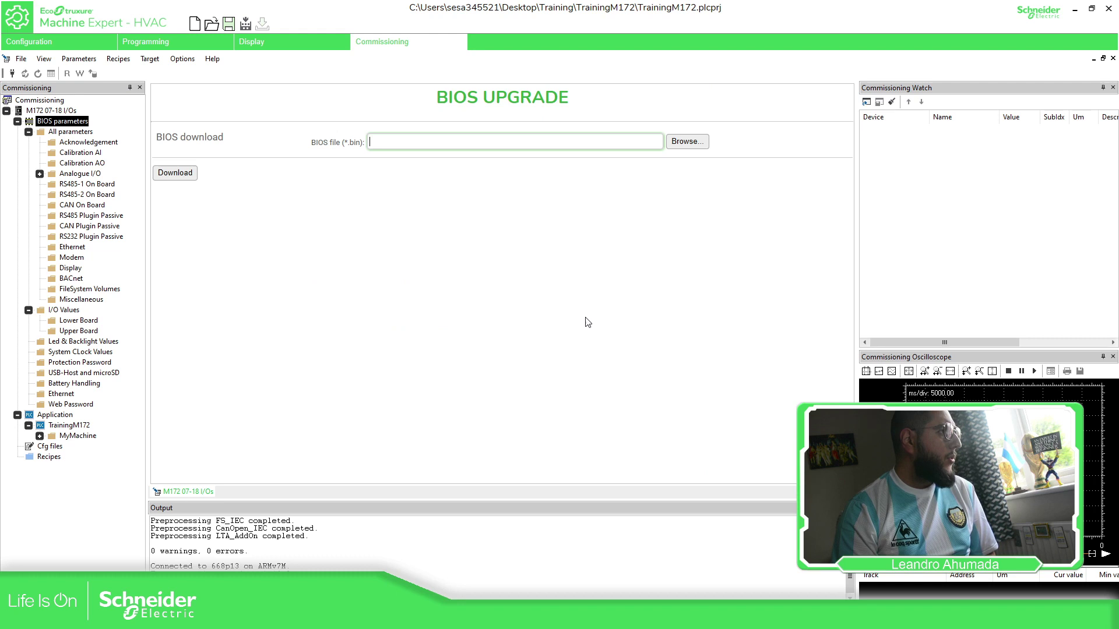
Browse to Firmware_668 and copy the Msk668_12.bin file.
{"action": "left_click", "coordinate": [686, 141]}
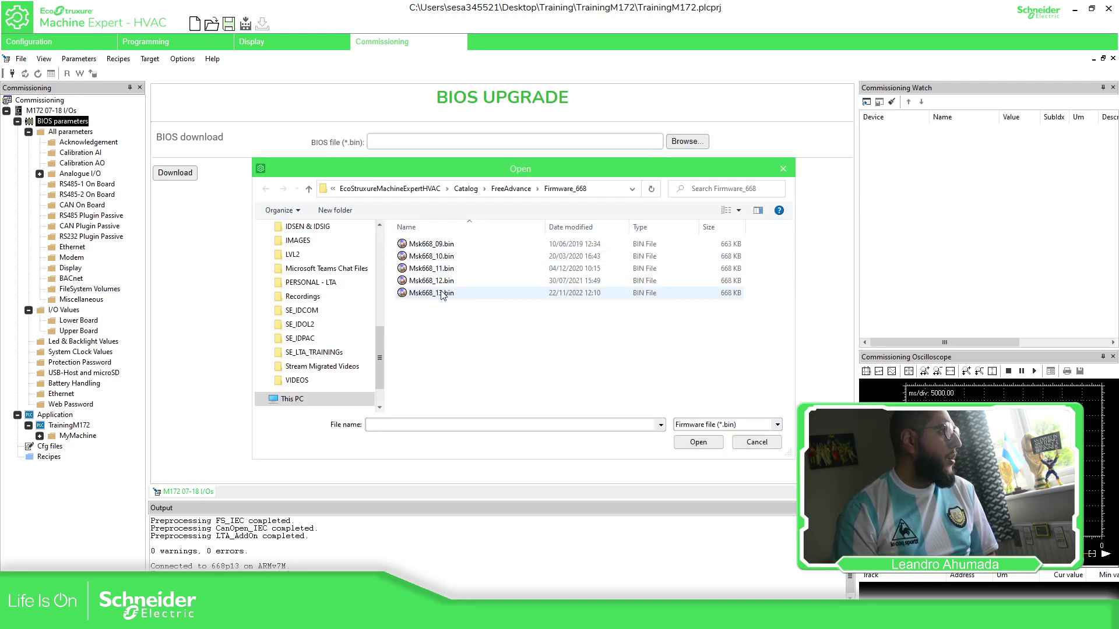
{"action": "left_click", "coordinate": [441, 281]}
{"action": "right_click", "coordinate": [443, 282]}
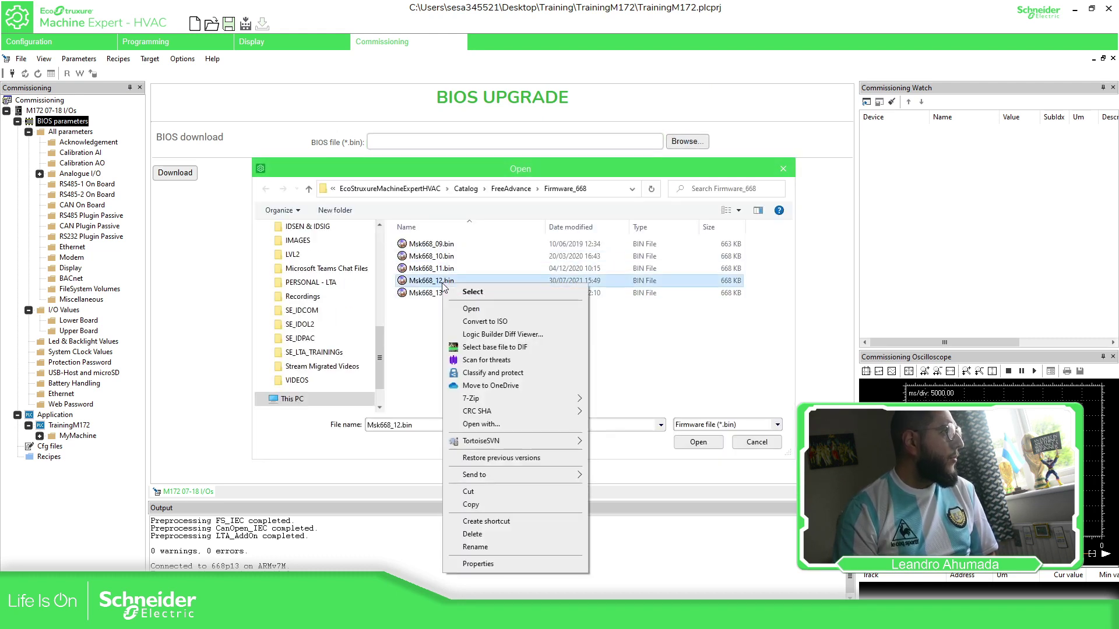
{"action": "left_click", "coordinate": [498, 504]}
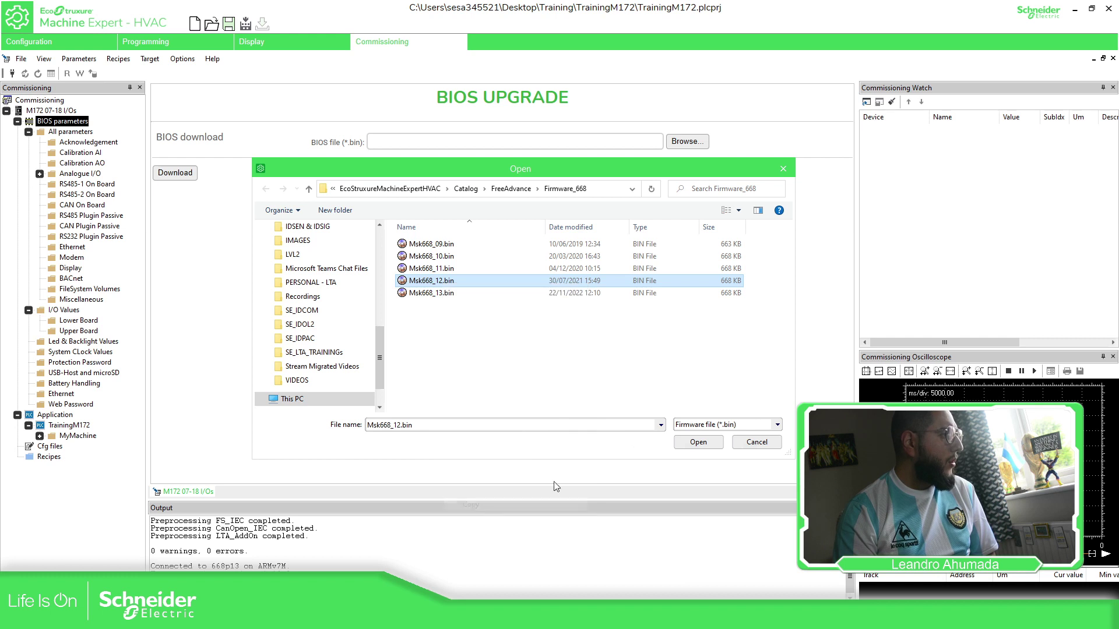
Cancel the file picker, paste Msk668_12.bin onto USB Drive (F:), and minimize Explorer.
{"action": "left_click", "coordinate": [757, 443]}
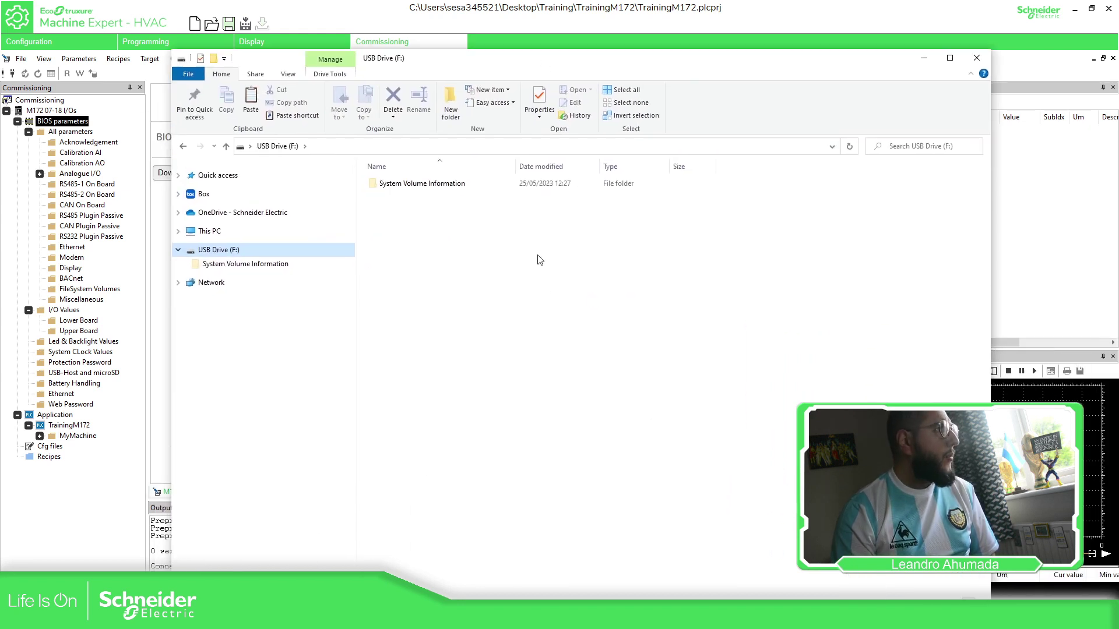
{"action": "right_click", "coordinate": [544, 285]}
{"action": "left_click", "coordinate": [568, 365]}
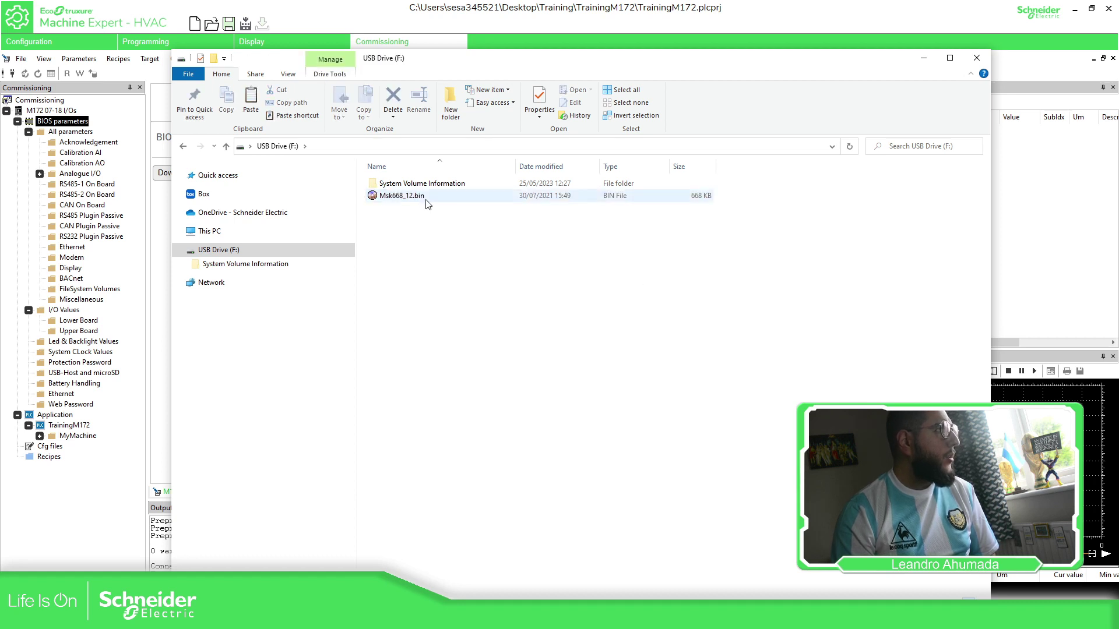
{"action": "left_click", "coordinate": [923, 57]}
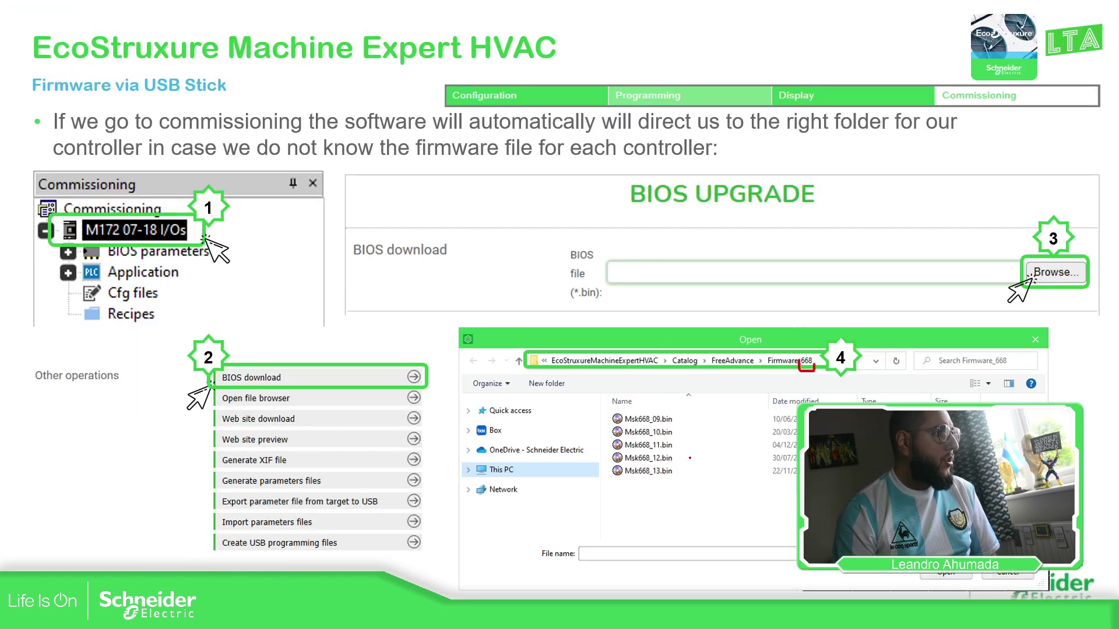
Circle the five Msk668 .bin files in red ink and advance to the USB firmware steps slide.
{"action": "mouse_move", "coordinate": [682, 419]}
{"action": "left_mouse_down"}
{"action": "mouse_move", "coordinate": [580, 436]}
{"action": "mouse_move", "coordinate": [659, 504]}
{"action": "mouse_move", "coordinate": [679, 415]}
{"action": "left_mouse_up"}
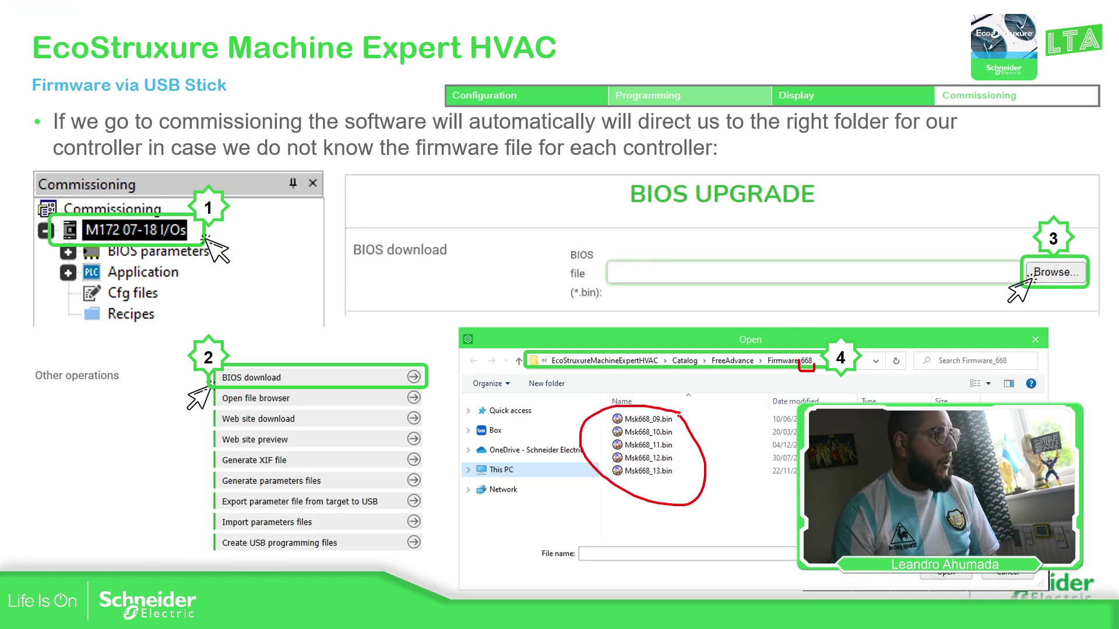
{"action": "key", "text": "Right"}
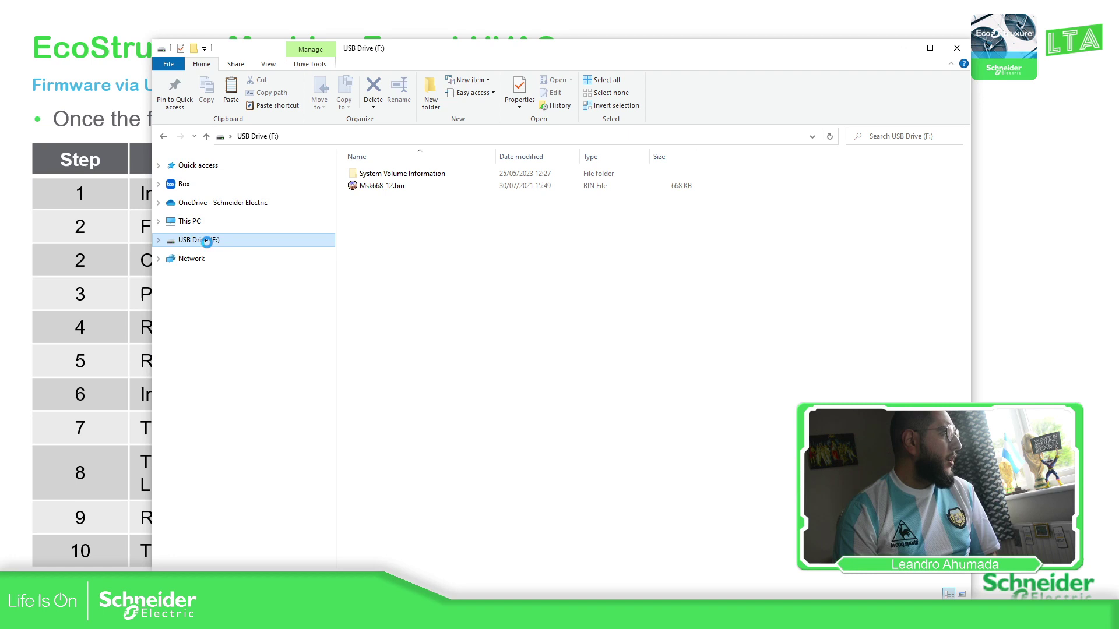
{"action": "right_click", "coordinate": [207, 241]}
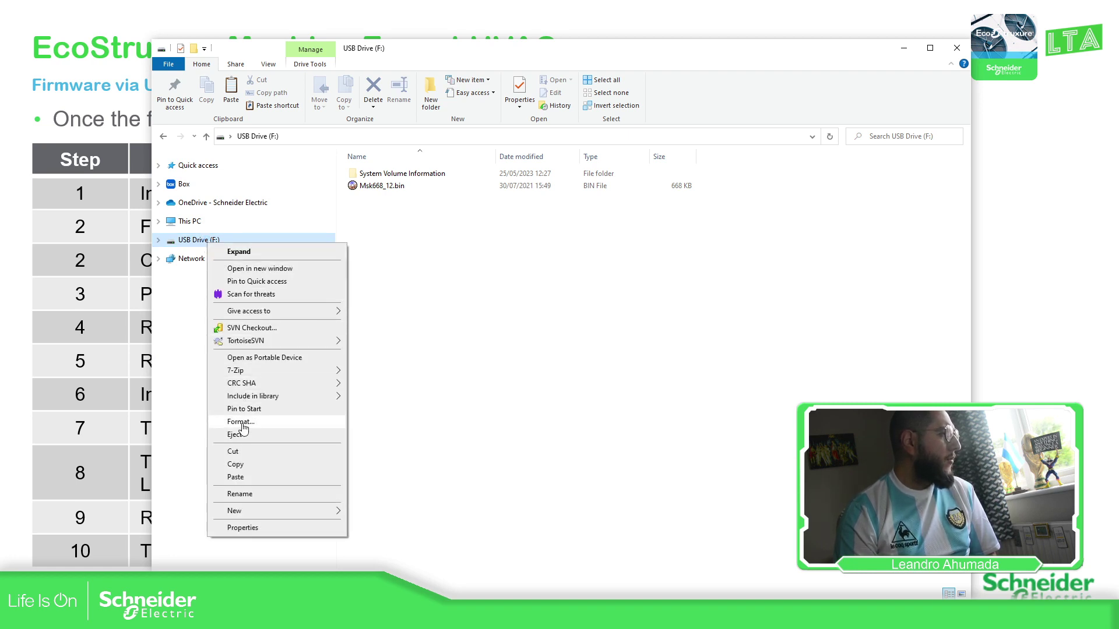
{"action": "left_click", "coordinate": [240, 421]}
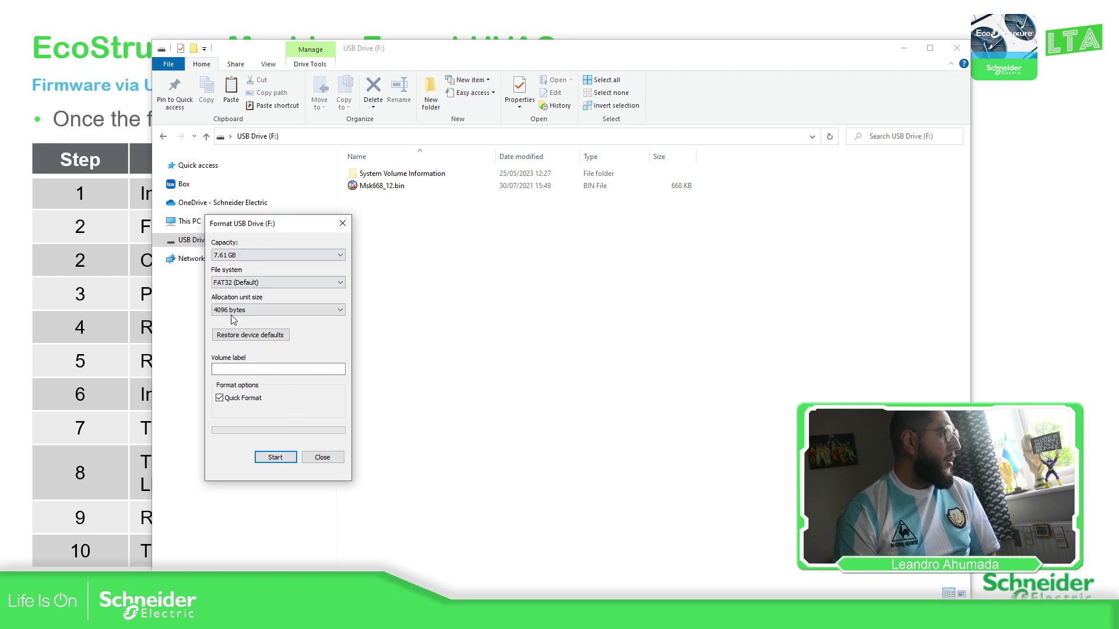
{"action": "left_click", "coordinate": [323, 457]}
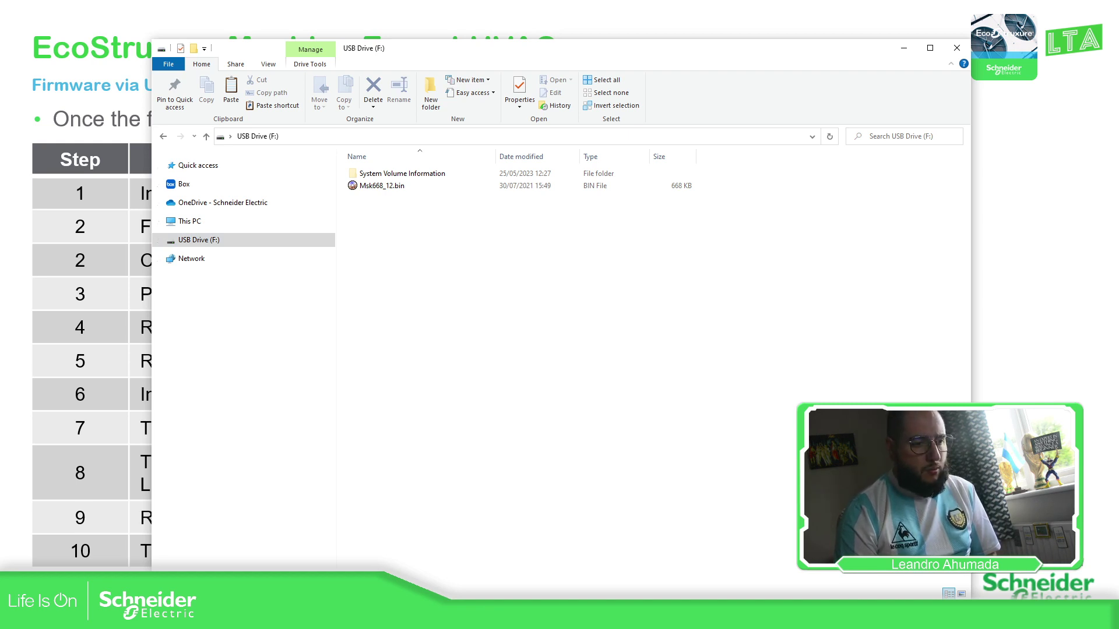
{"action": "key", "text": "ctrl+n"}
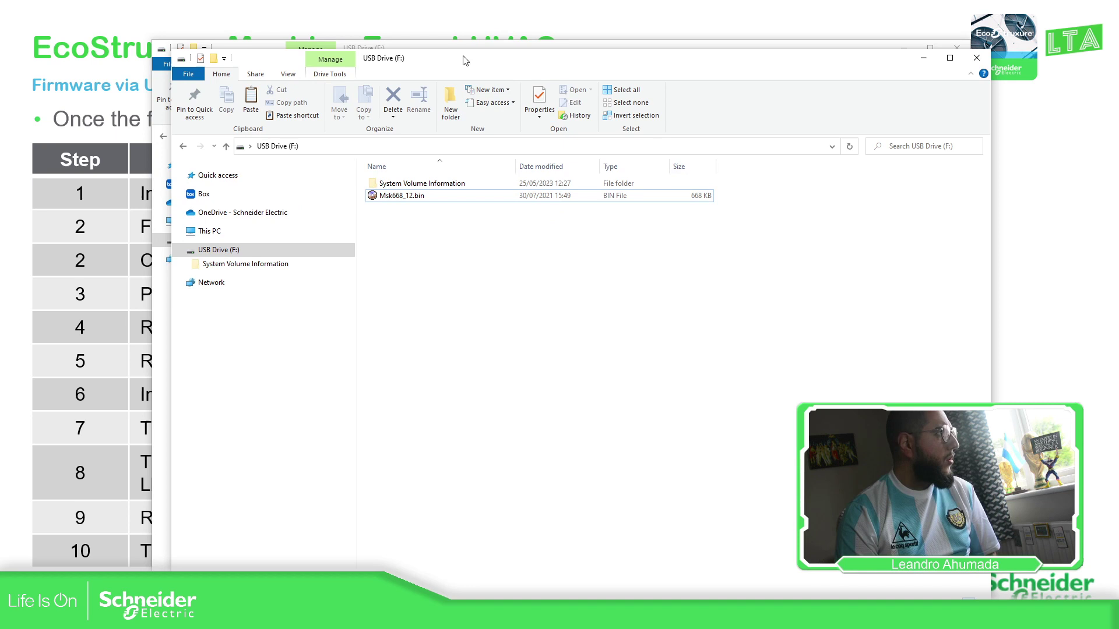
{"action": "key", "text": "ctrl+n"}
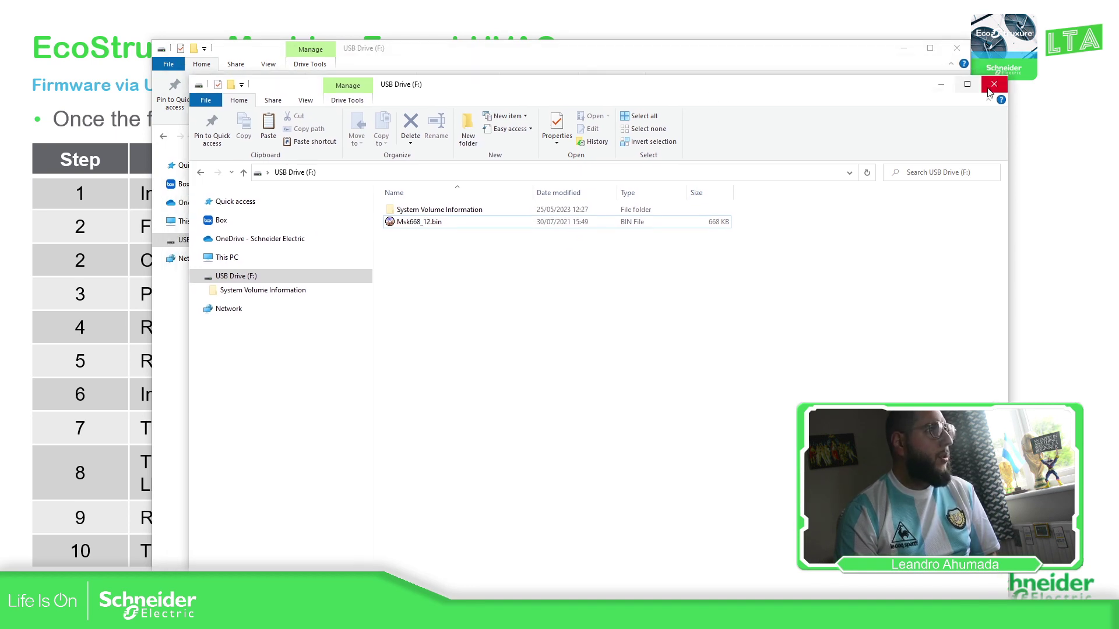
{"action": "left_click", "coordinate": [994, 86]}
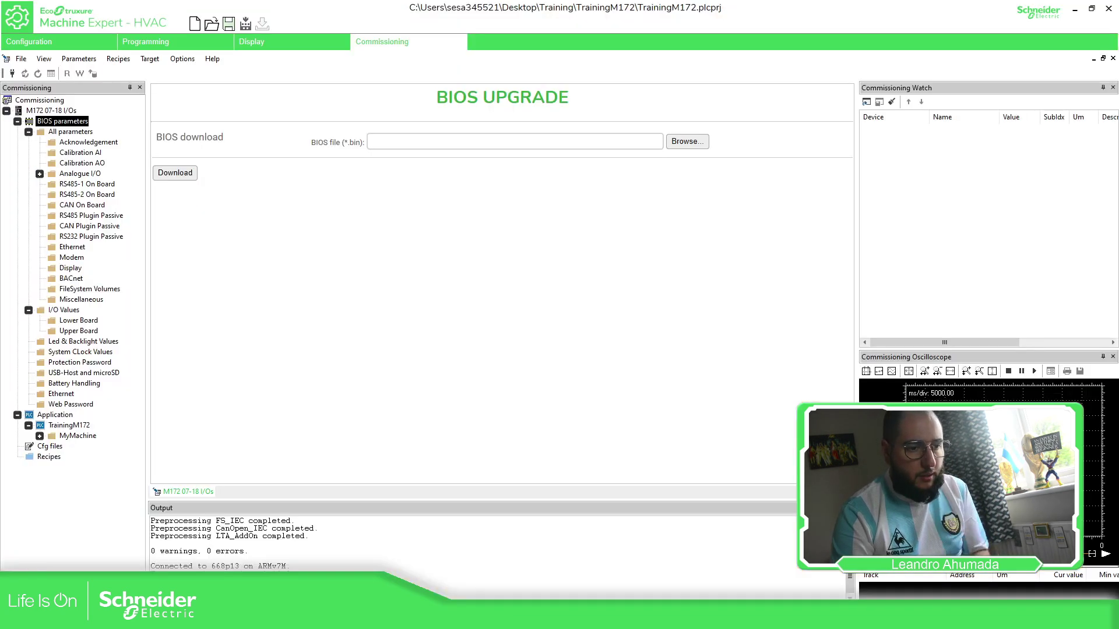
Select M172 07-18 I/Os and connect, bringing up the 668.12 firmware mismatch prompt.
{"action": "left_click", "coordinate": [54, 111]}
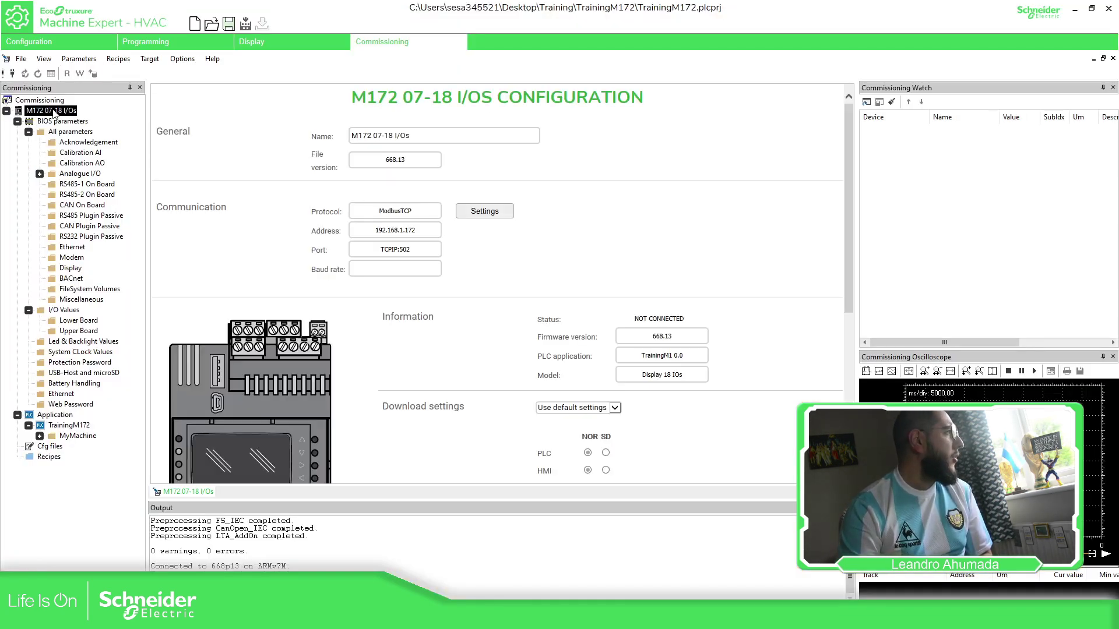
{"action": "left_click", "coordinate": [12, 74]}
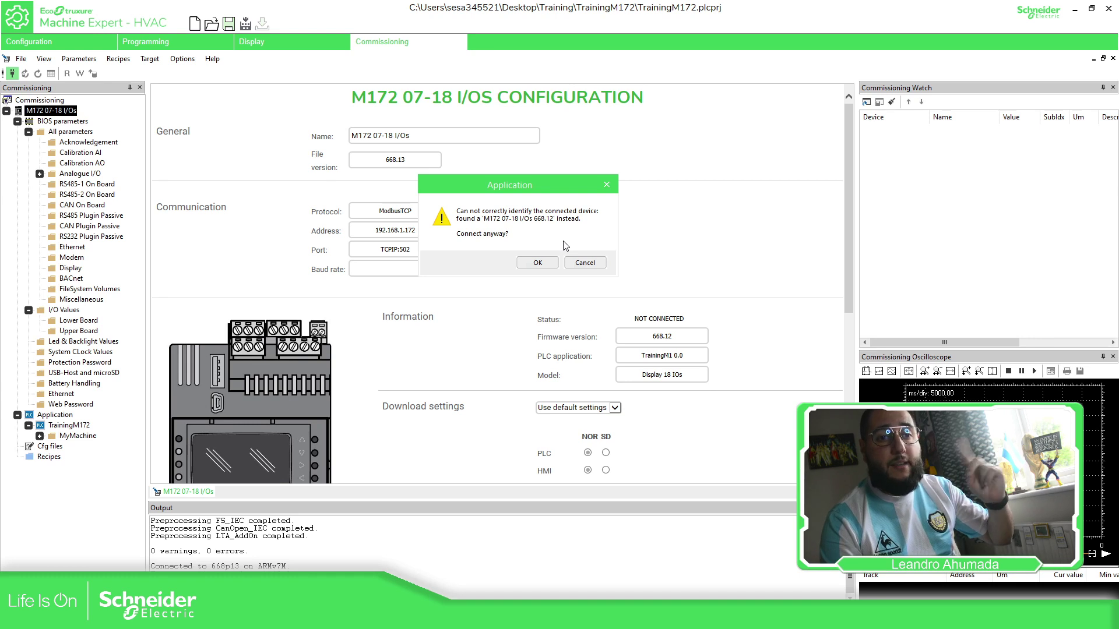
Accept the Application dialog and proceed despite the device ID mismatch to connect to the M172.
{"action": "left_click", "coordinate": [539, 262]}
{"action": "left_click", "coordinate": [600, 353]}
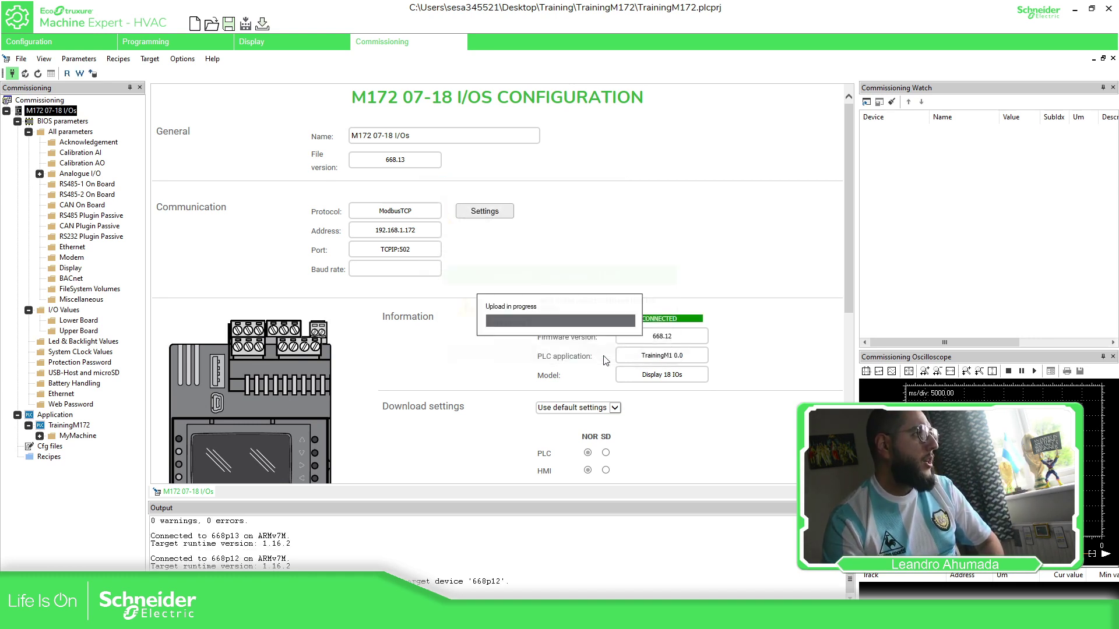